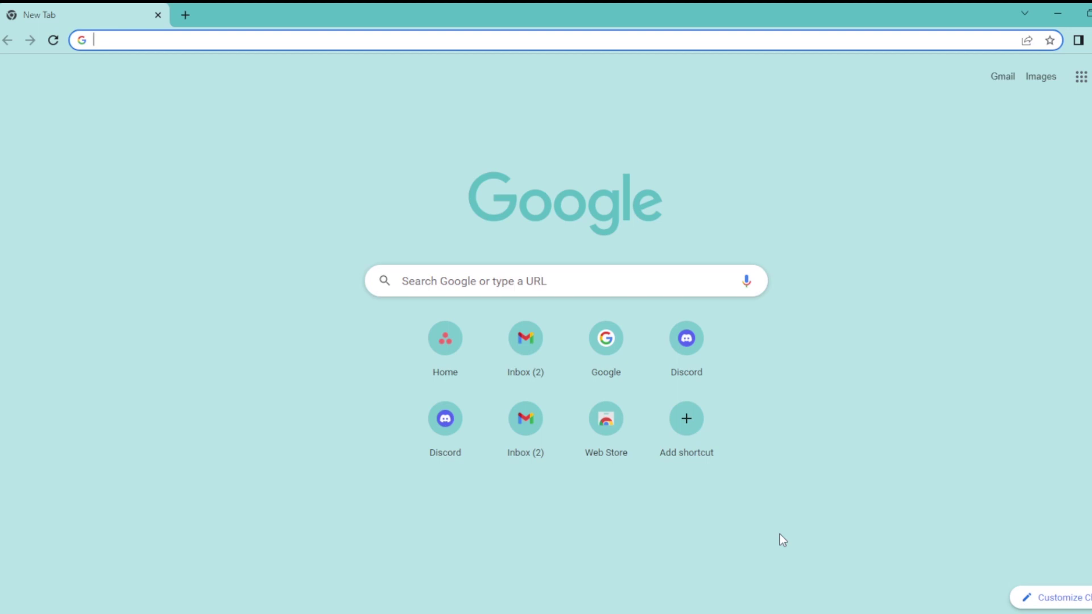
text(mi)
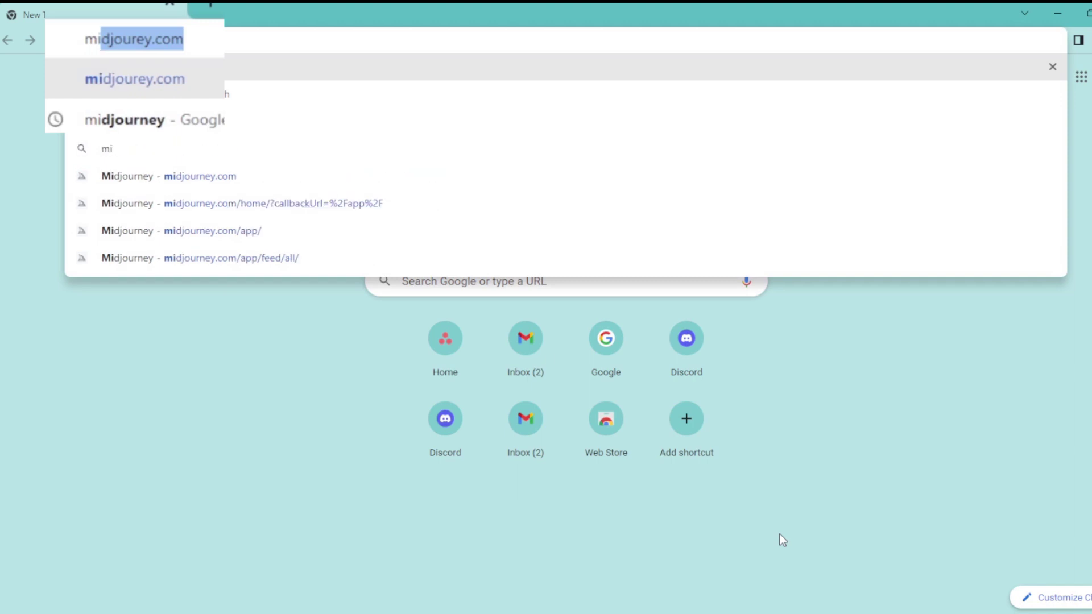
text(djo)
Step: Go to midjourney.com and authorize the Discord login to reach the Midjourney profile
key(Return)
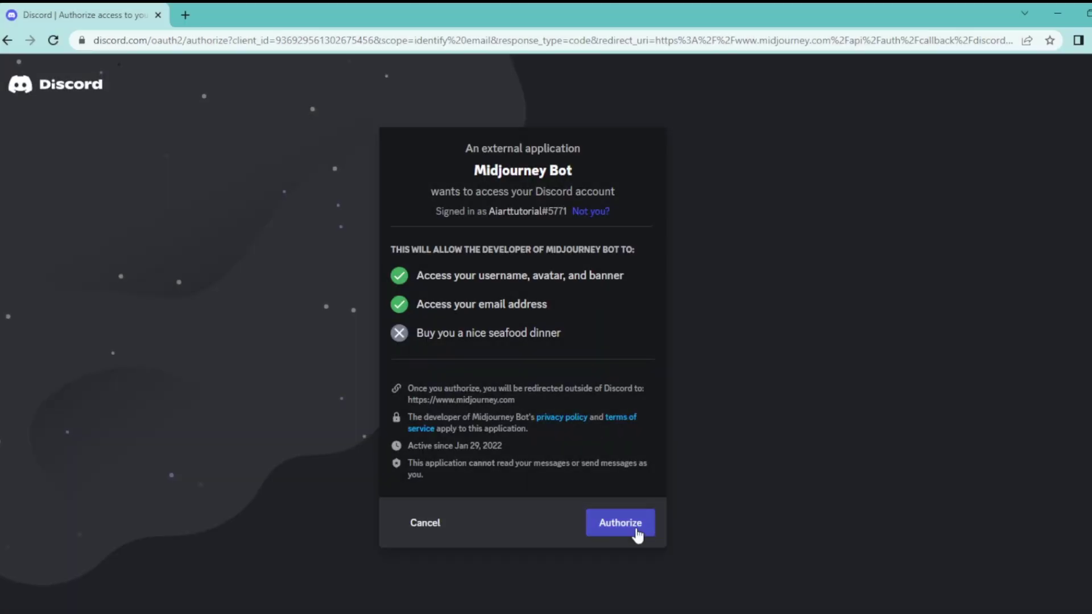
click(636, 535)
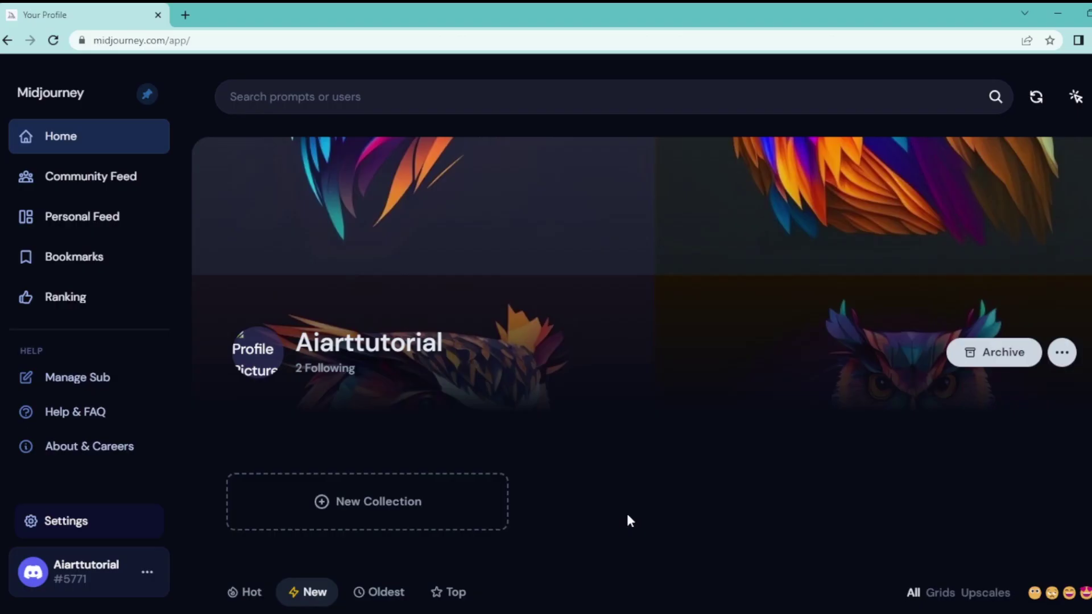
scroll(588, 385, down, 3)
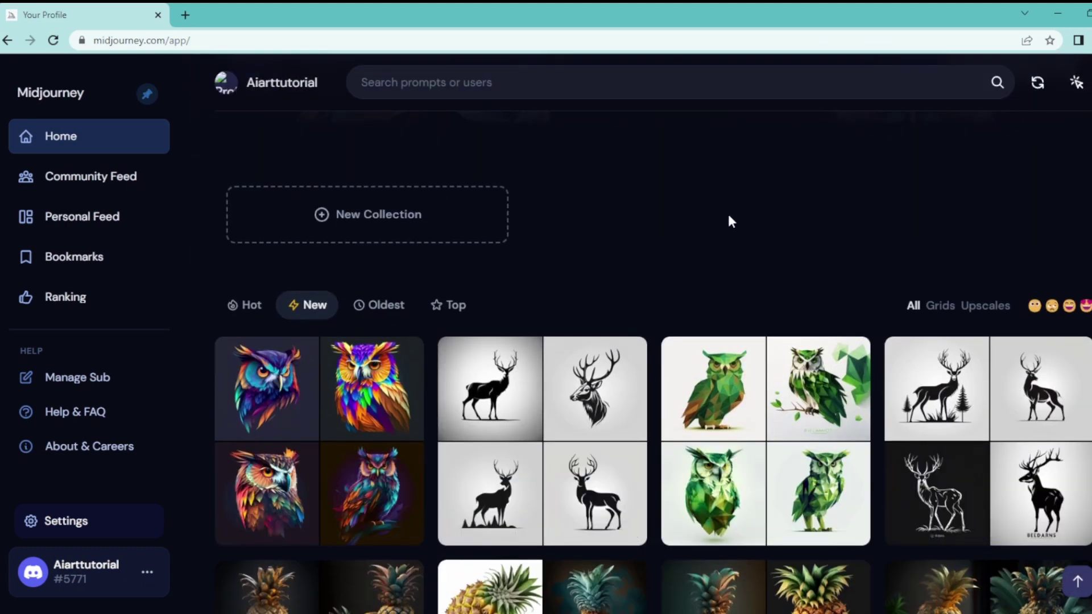
scroll(727, 212, up, 2)
scroll(728, 221, up, 2)
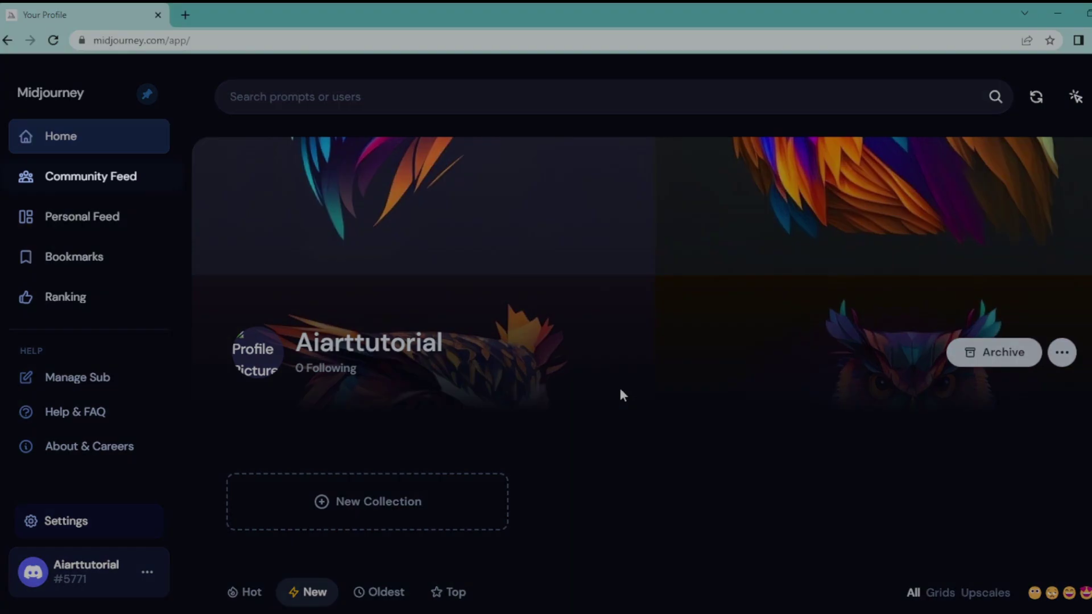
Step: In the Community Feed, open the geometric artwork and follow its creator matomo
click(128, 186)
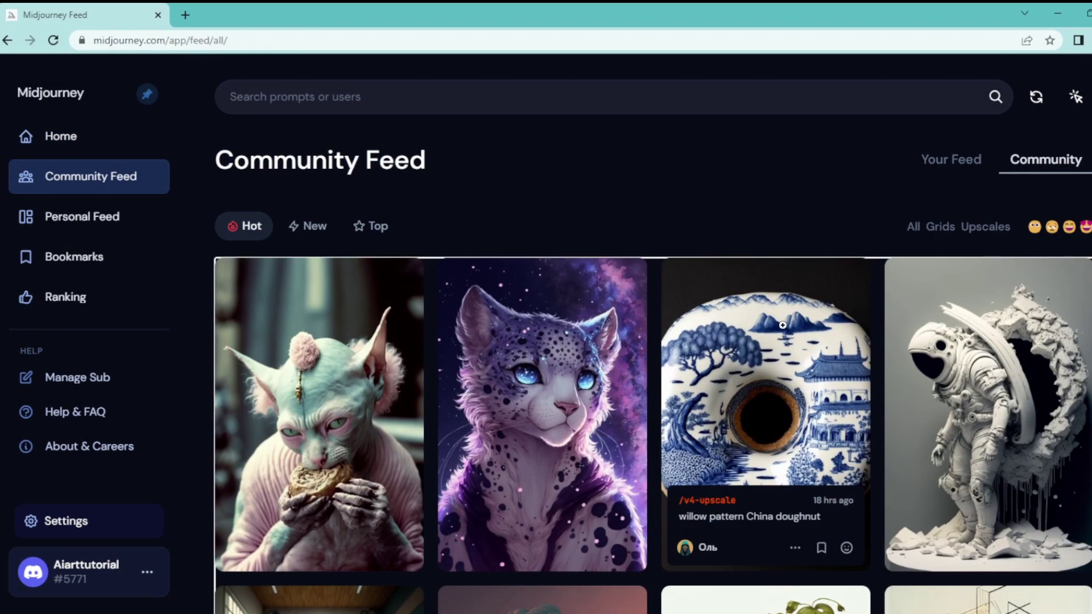
scroll(783, 325, down, 3)
scroll(782, 324, down, 3)
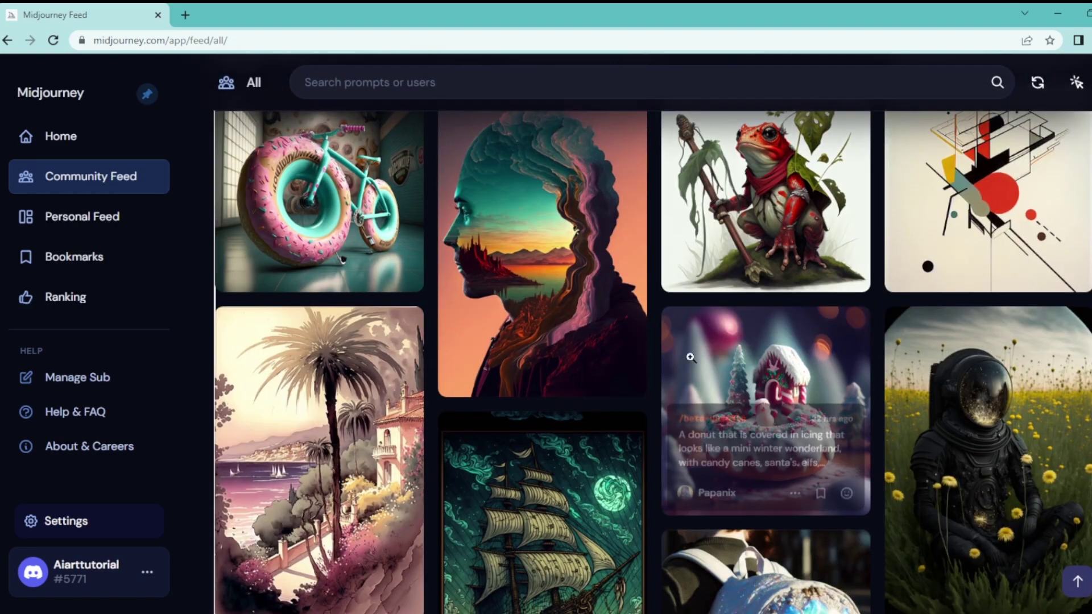
scroll(785, 364, down, 1)
scroll(418, 416, down, 1)
scroll(424, 422, up, 1)
scroll(439, 420, up, 3)
click(927, 439)
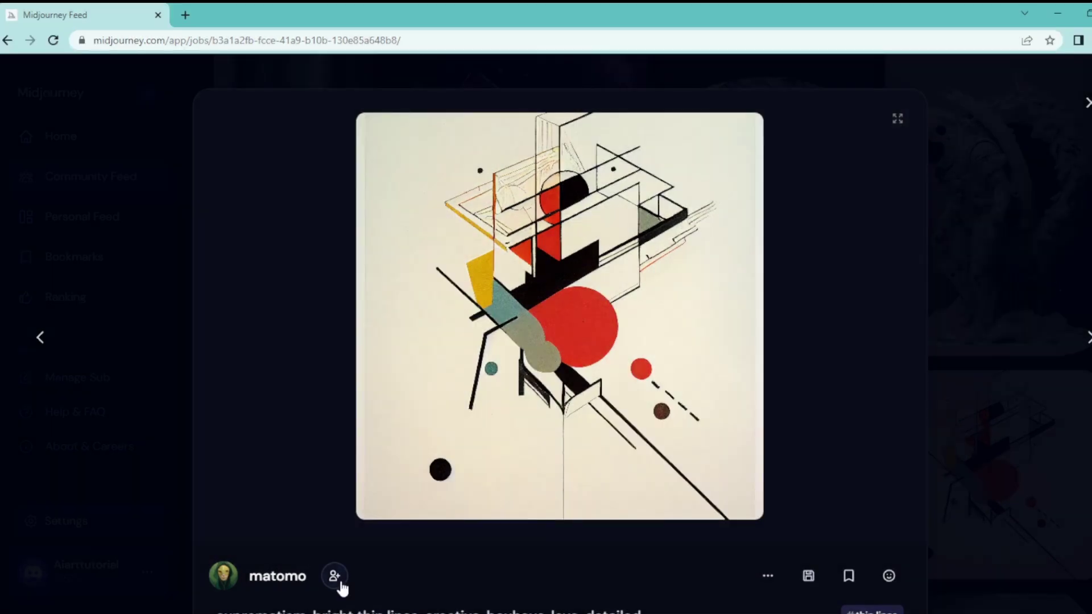
click(340, 582)
Step: Close the artwork view and show the Personal Feed with matomo's artworks
click(1087, 103)
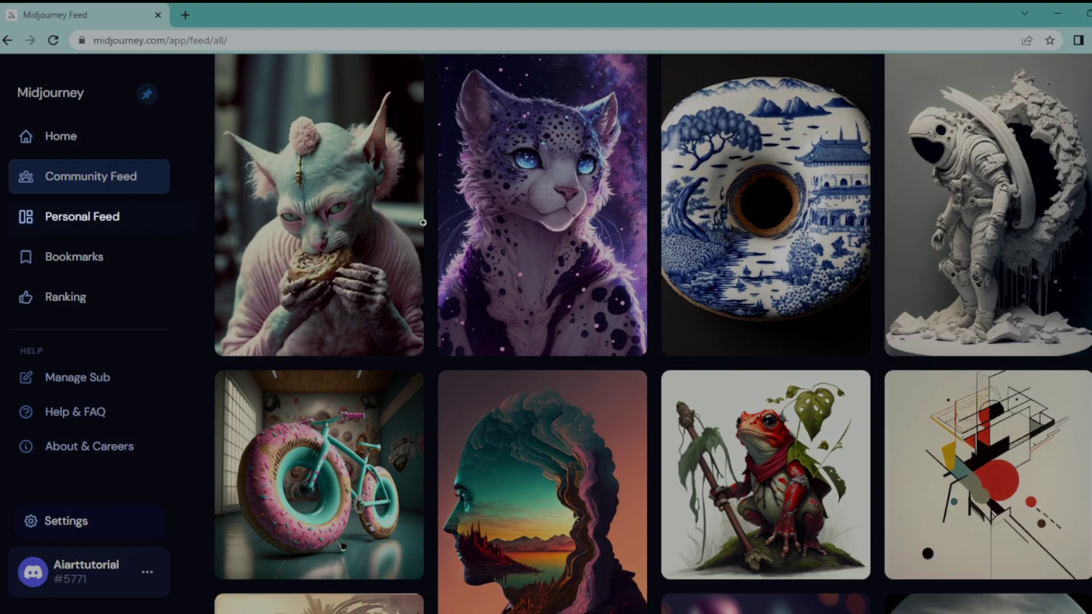
click(122, 223)
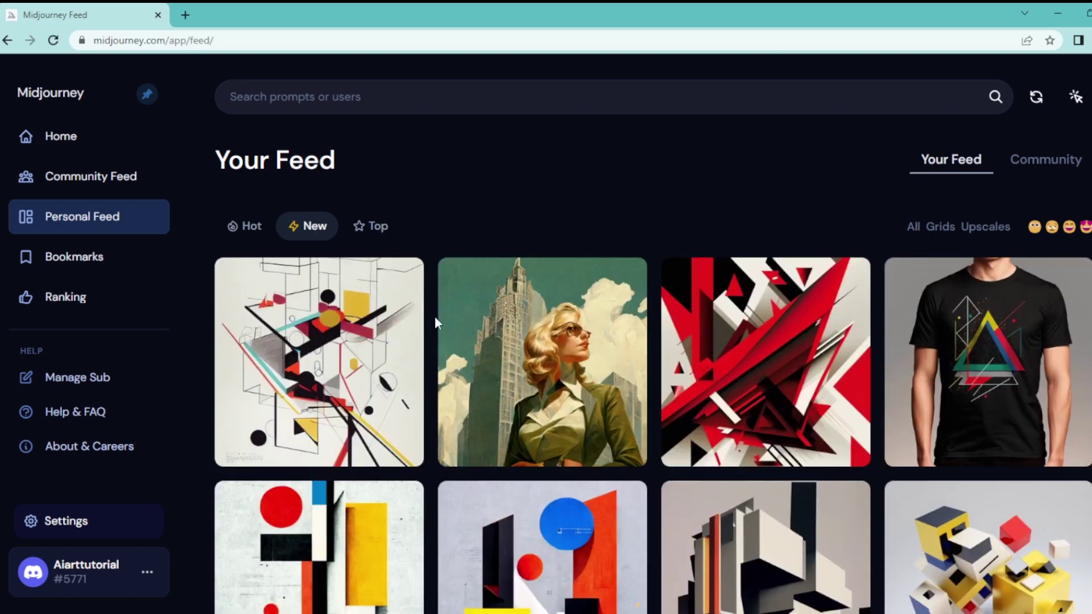
scroll(435, 322, down, 2)
scroll(486, 315, down, 2)
scroll(346, 470, down, 3)
scroll(733, 485, down, 3)
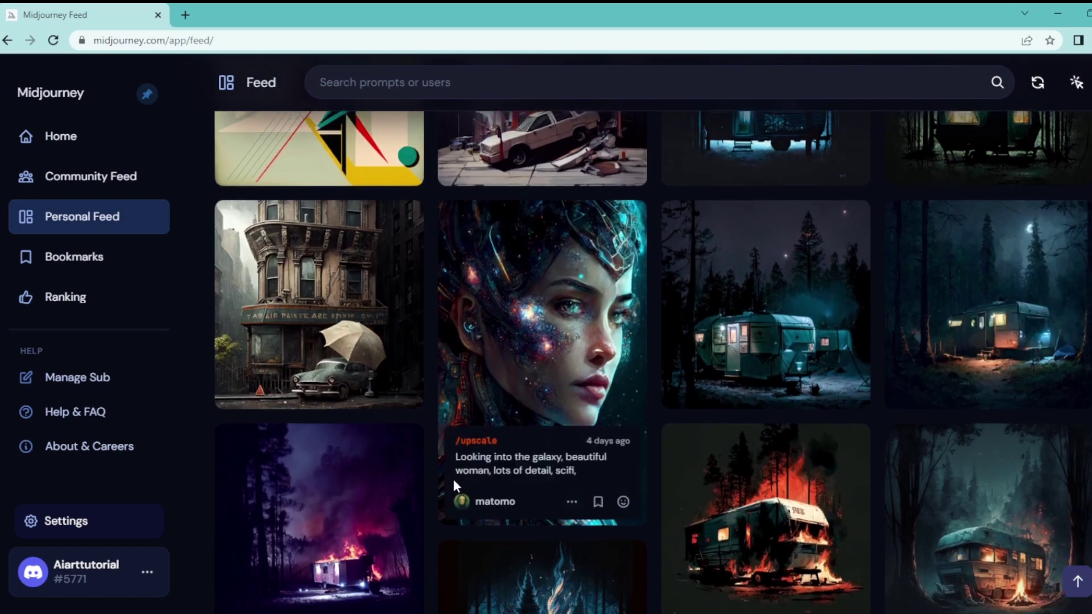
scroll(451, 478, down, 1)
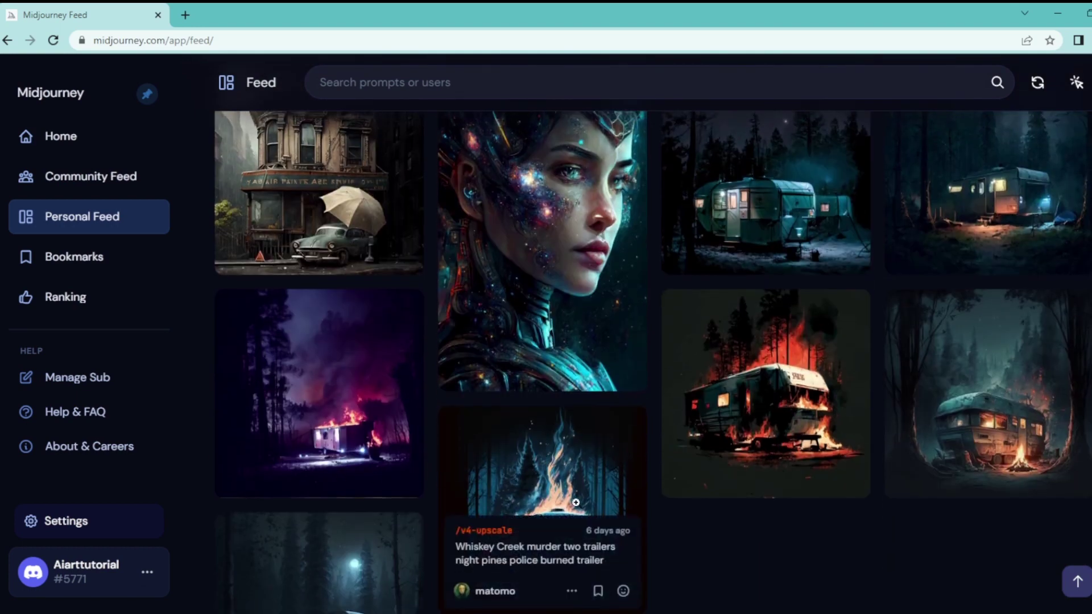